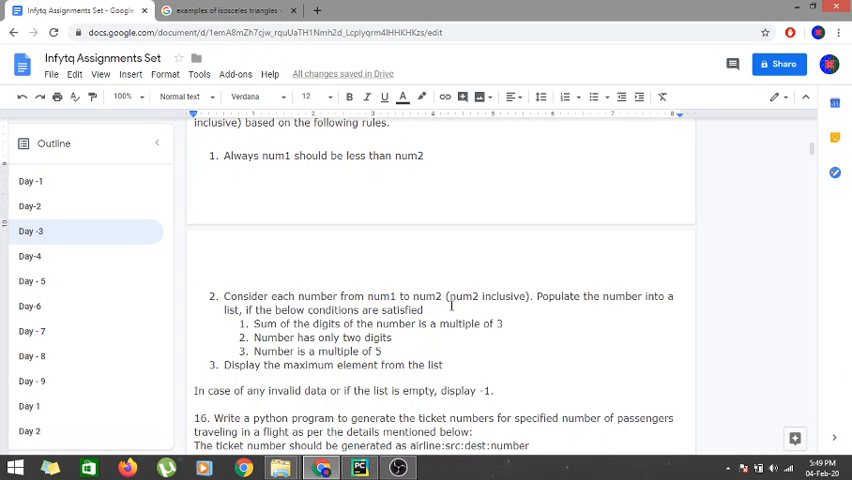
scroll(451, 306, up, 1)
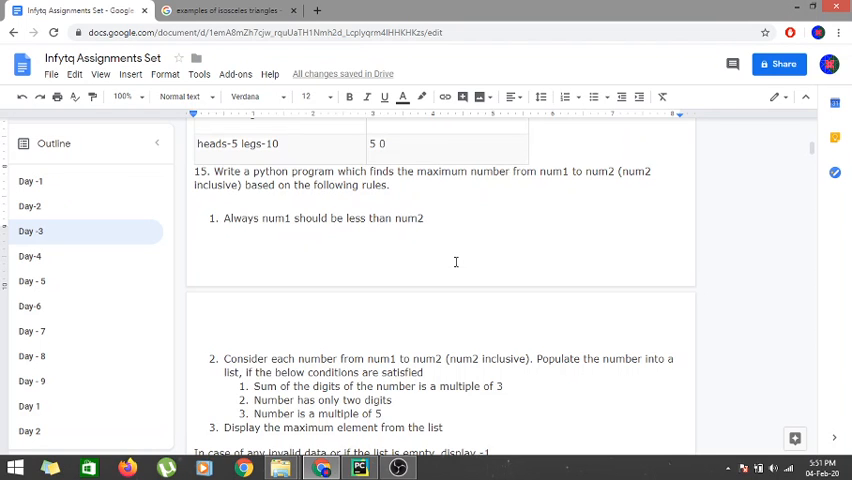
scroll(455, 262, down, 1)
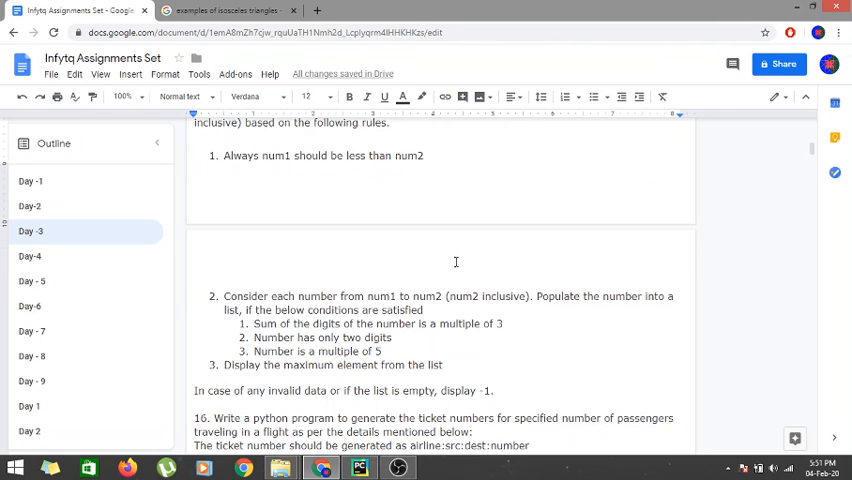
scroll(455, 262, up, 1)
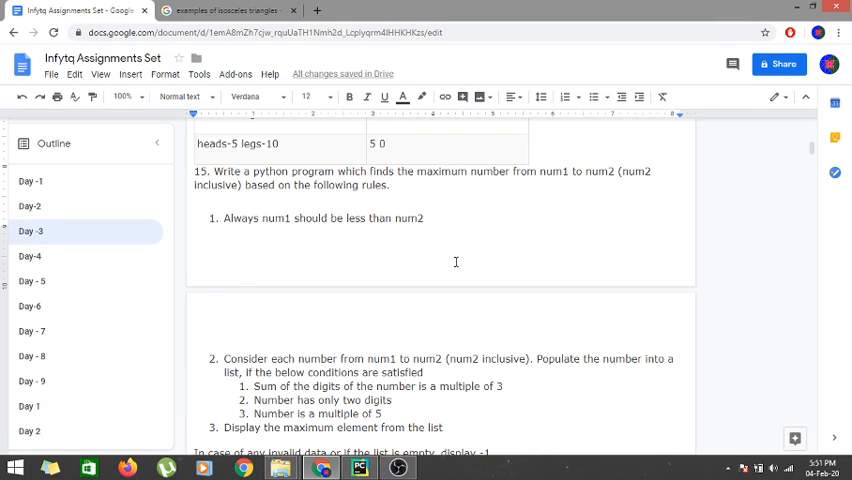
Step: Switch from the Google Doc with problem 15's rules to the PyCharm project window
key(alt+Tab)
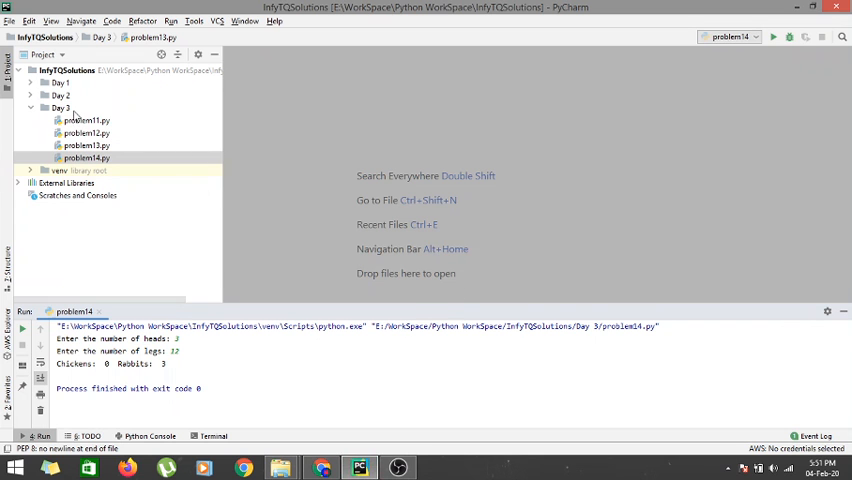
Step: Create a new Python file named problem15 in the Day 3 folder
click(70, 109)
right_click(73, 114)
mouse_move(96, 117)
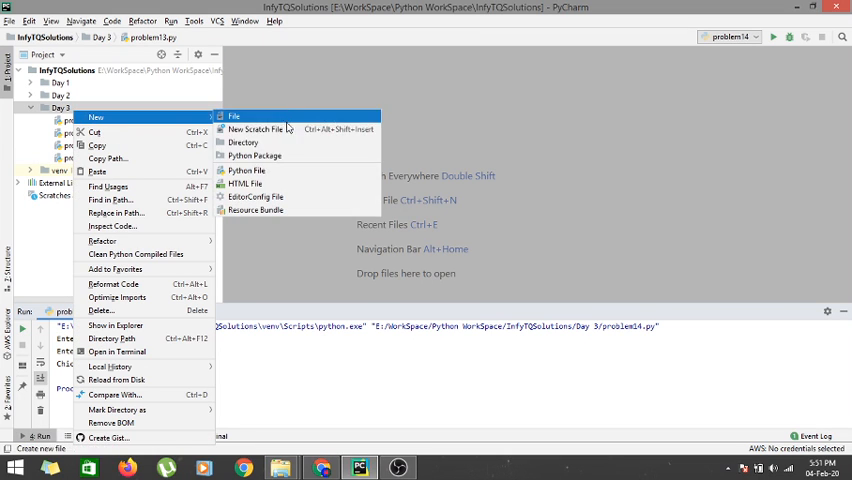
click(292, 171)
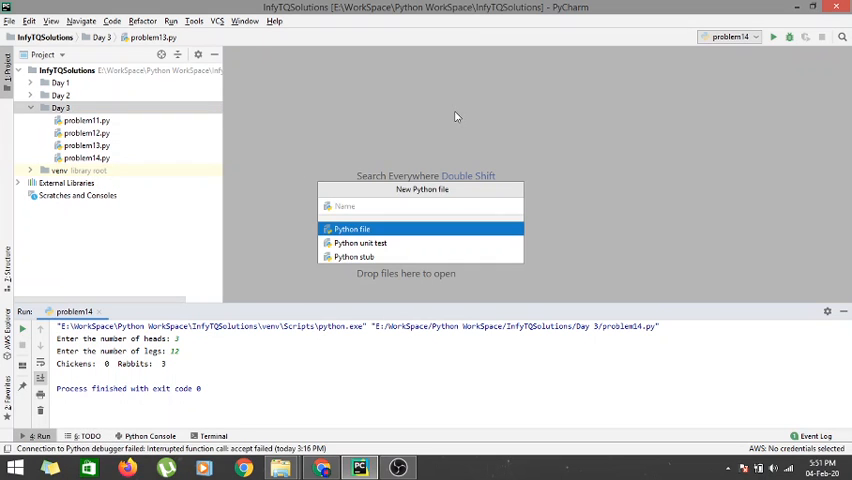
text(pro)
text(blem15)
key(Return)
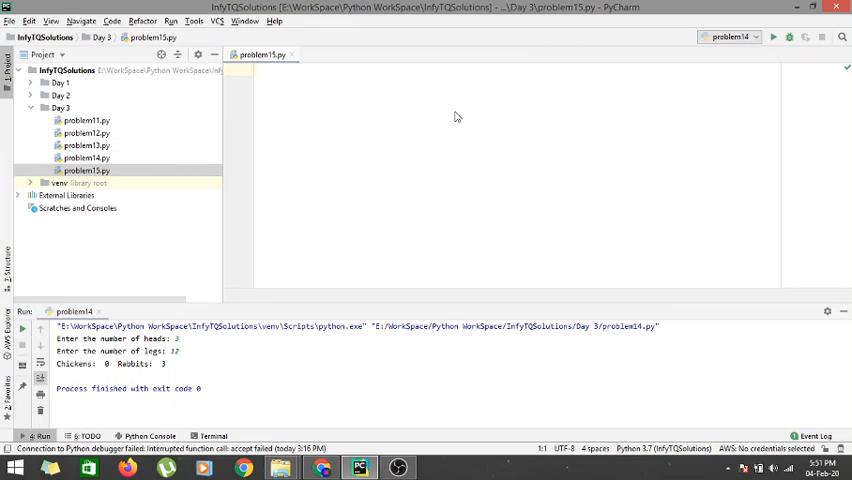
text(def get_max)
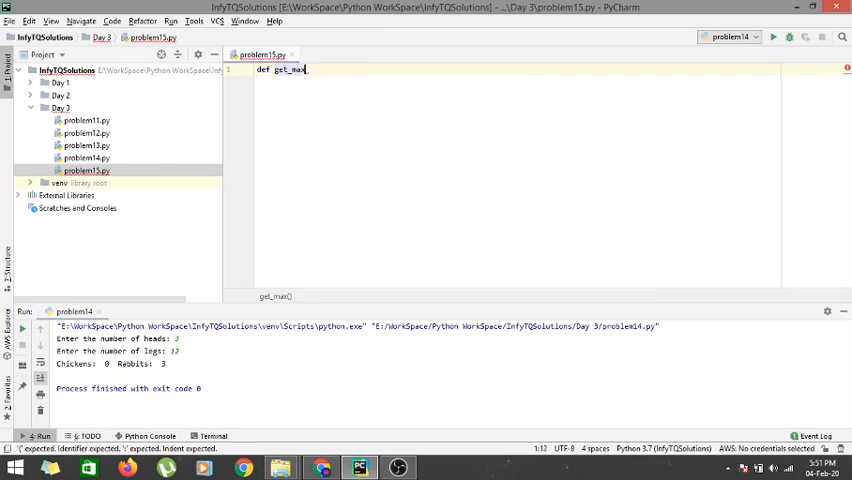
text(()
Step: Write def get_max(n1,n2): with an if n1<n2: block and an else branch returning -1
key(Left)
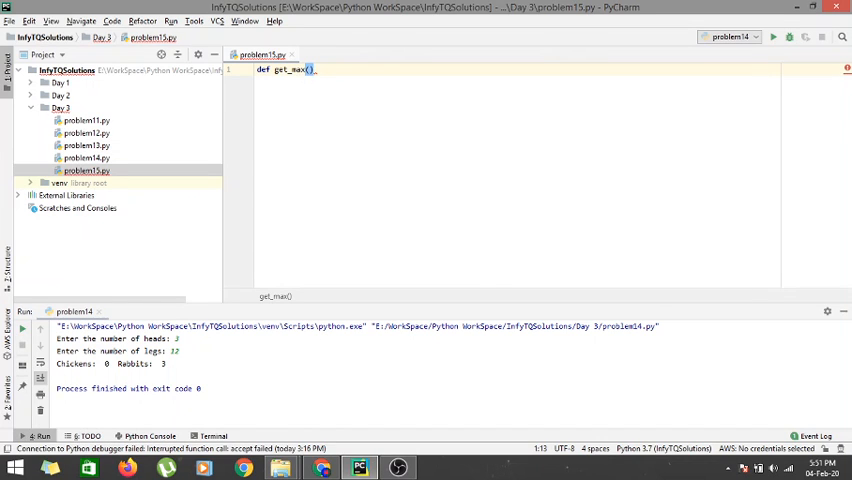
text(r)
text(1)
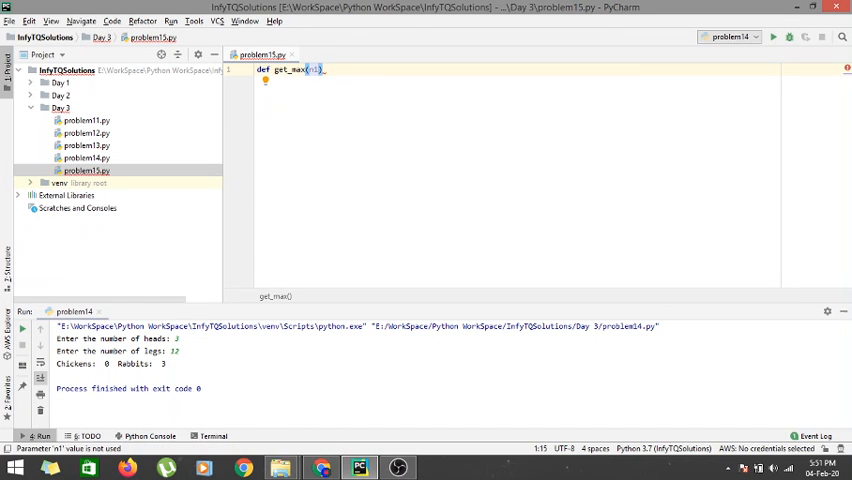
text(,n2))
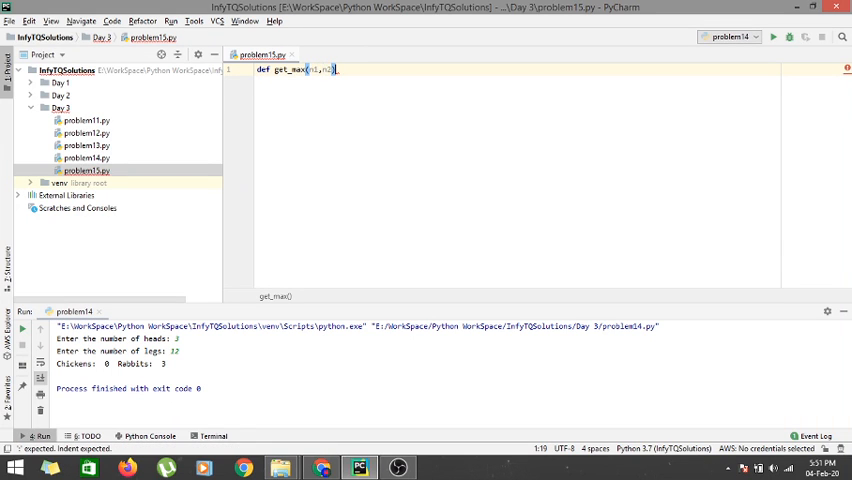
text(:)
key(Return)
text(if n1<n2:)
key(Return)
text(pass)
key(Return)
text(else:)
key(Return)
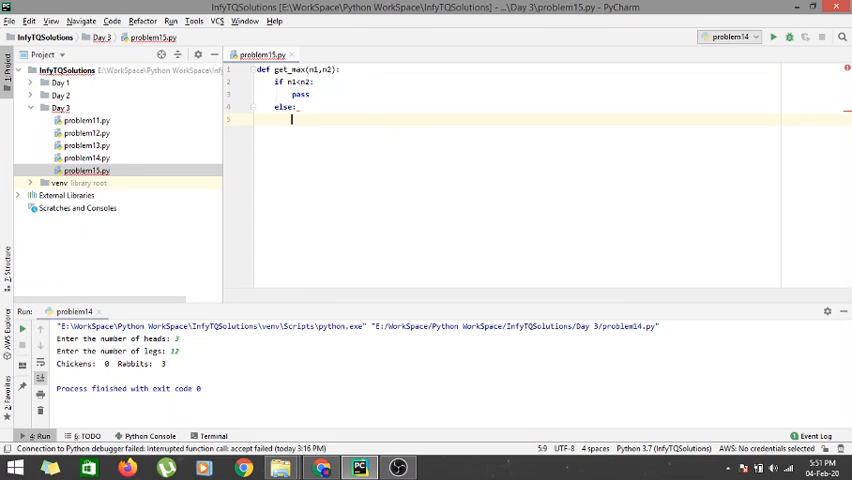
text(return)
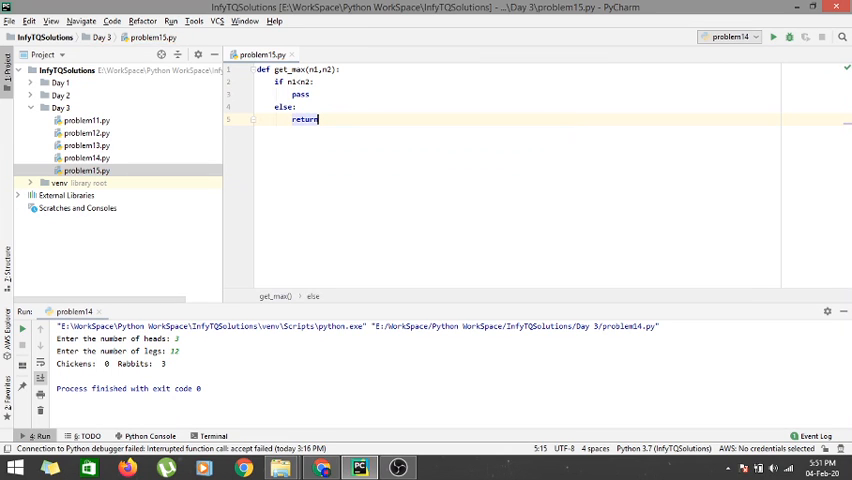
text( -1)
key(Up)
key(Up)
key(BackSpace)
key(BackSpace)
key(BackSpace)
key(BackSpace)
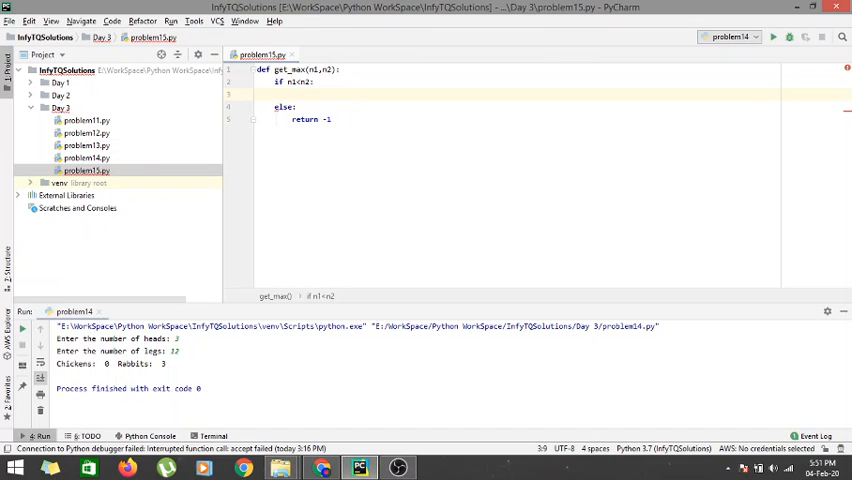
text(l=[)
Step: Inside the if, create the empty list l and a loop for i in range(n1,n2+1)
key(shift+Return)
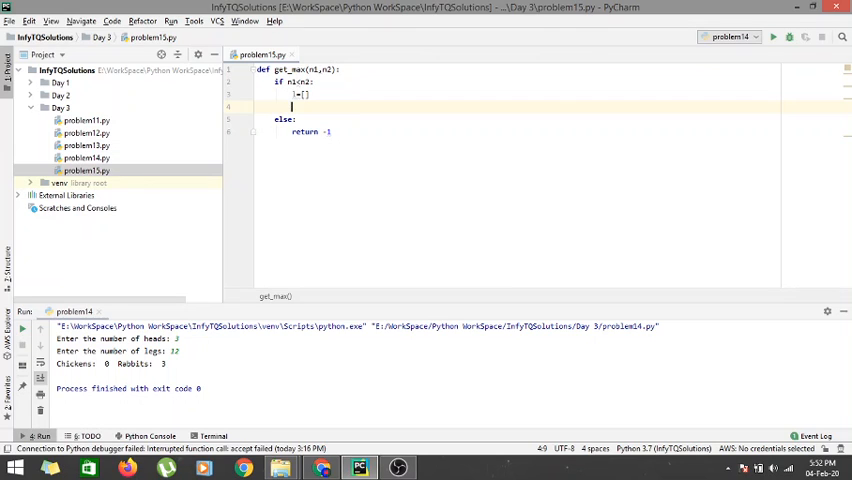
text(for i)
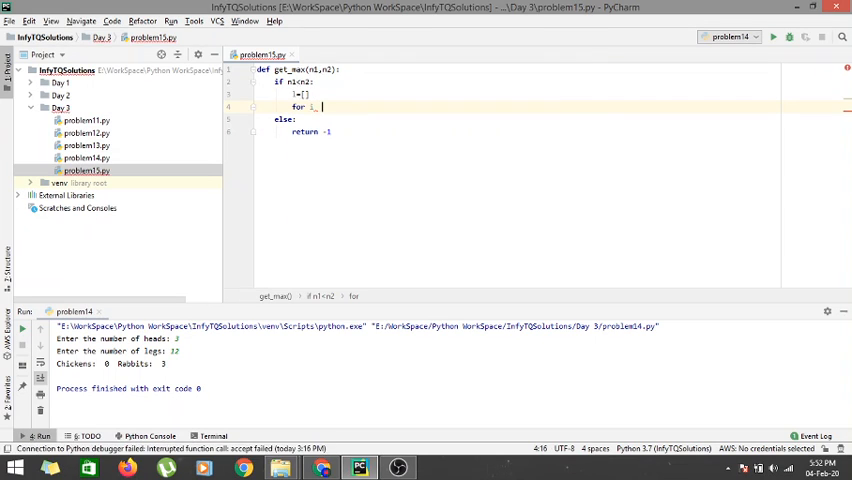
text( iin range)
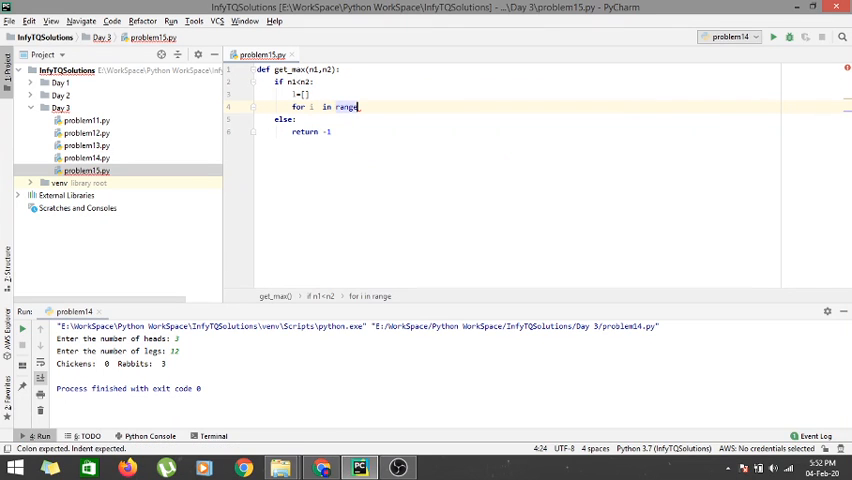
text(()
text(n)
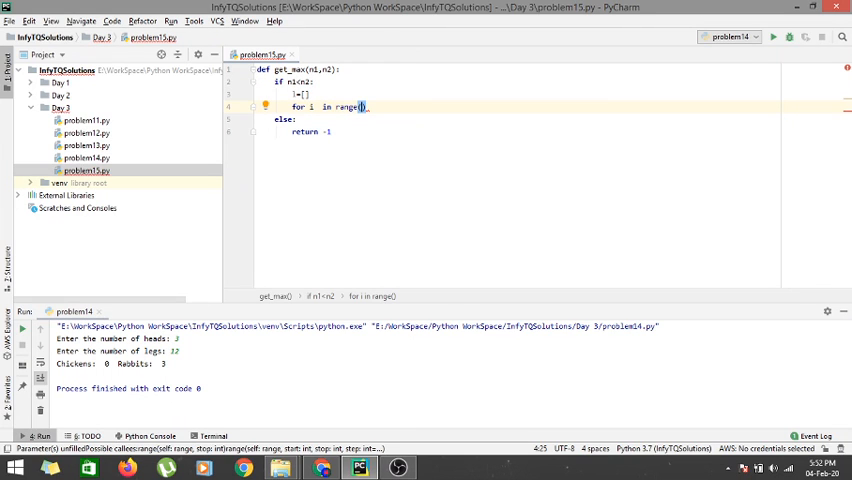
text(1,)
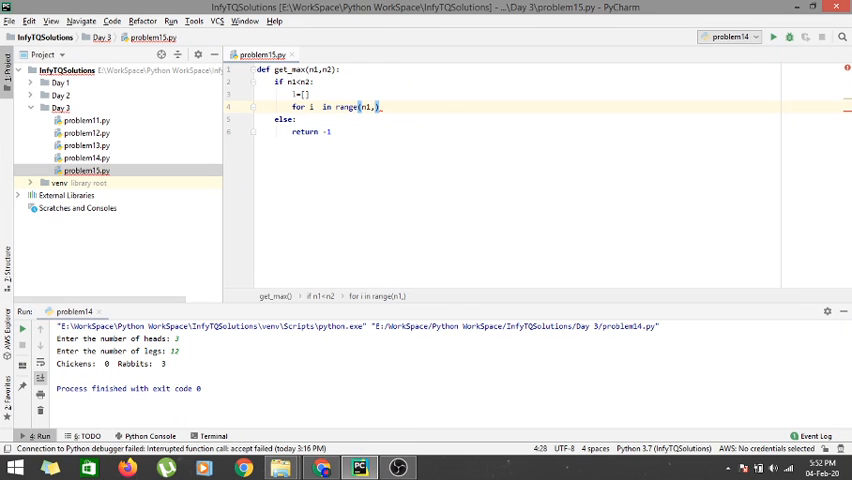
text(n2+1))
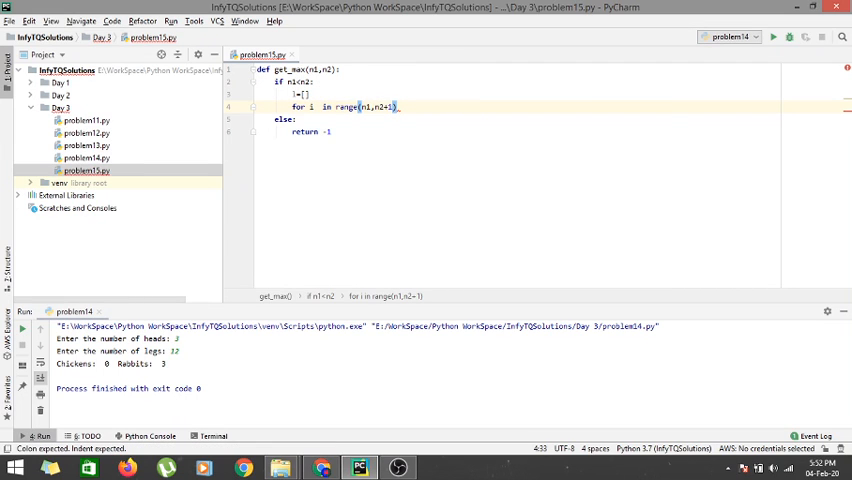
text(:)
key(Return)
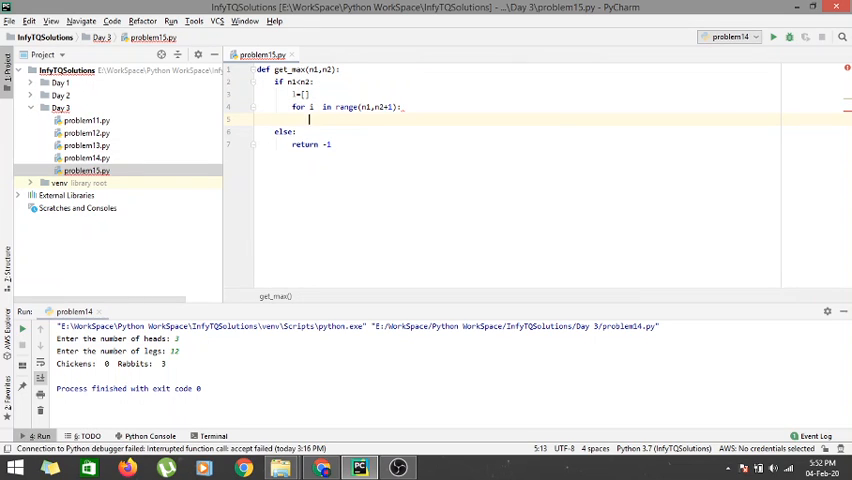
key(Up)
key(Right)
key(End)
key(Left)
key(Left)
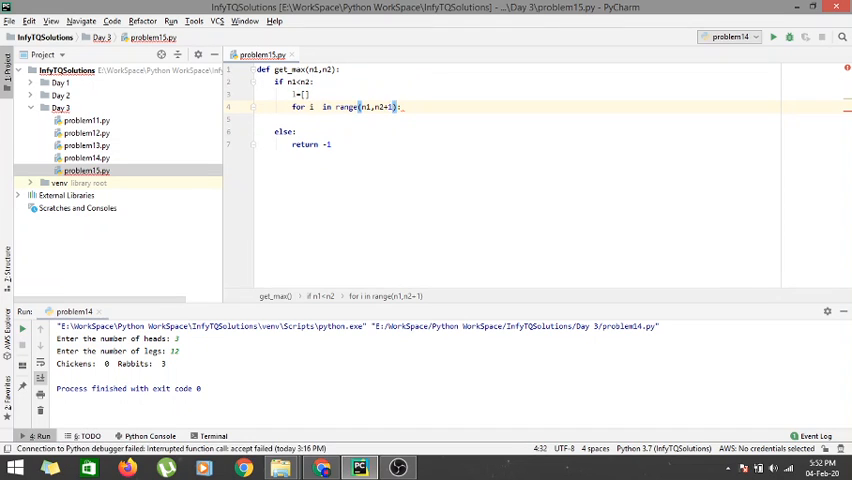
key(shift+Left)
key(shift+Left)
key(shift+Left)
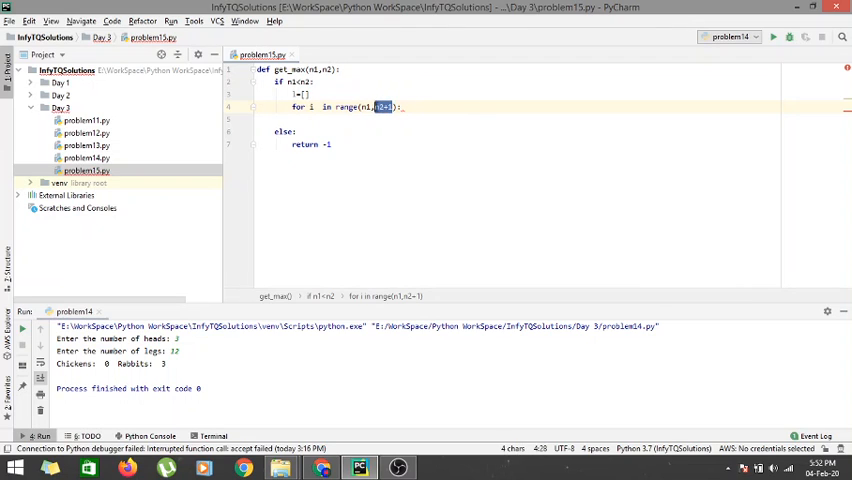
click(329, 119)
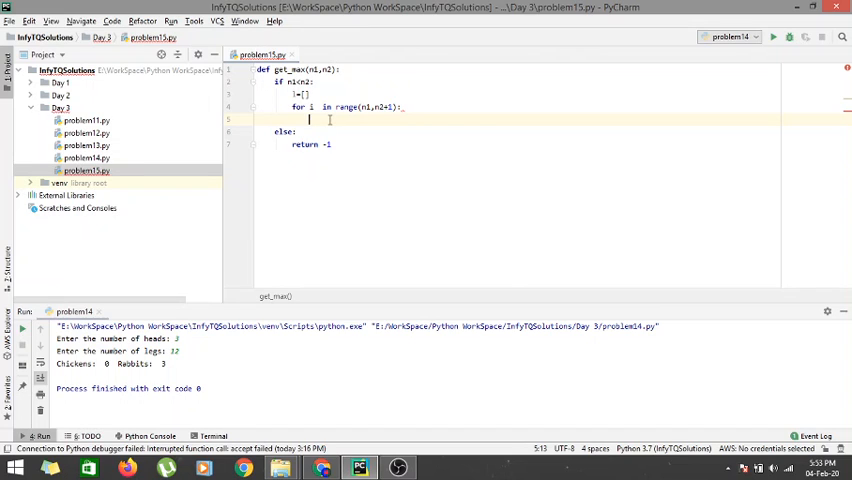
text(n=)
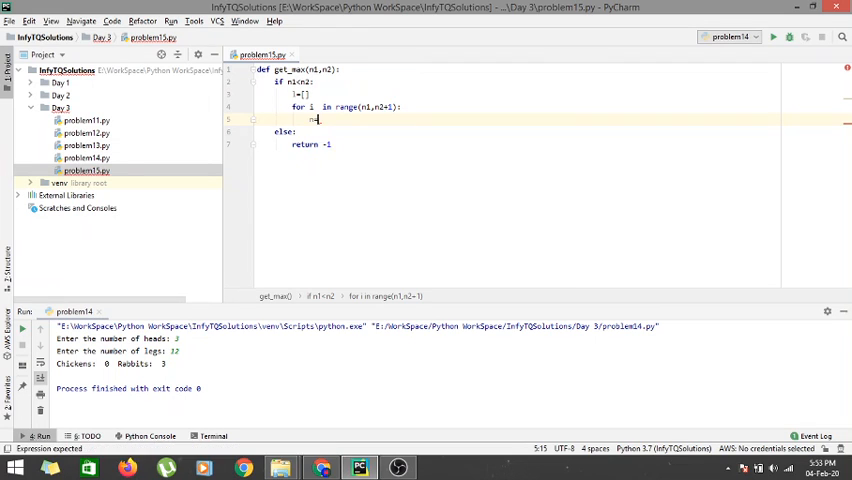
text([])
text(i)
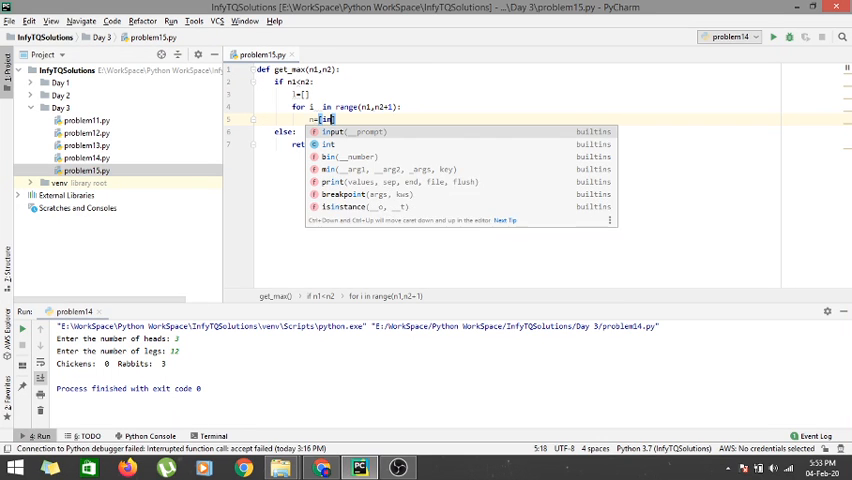
text(n()
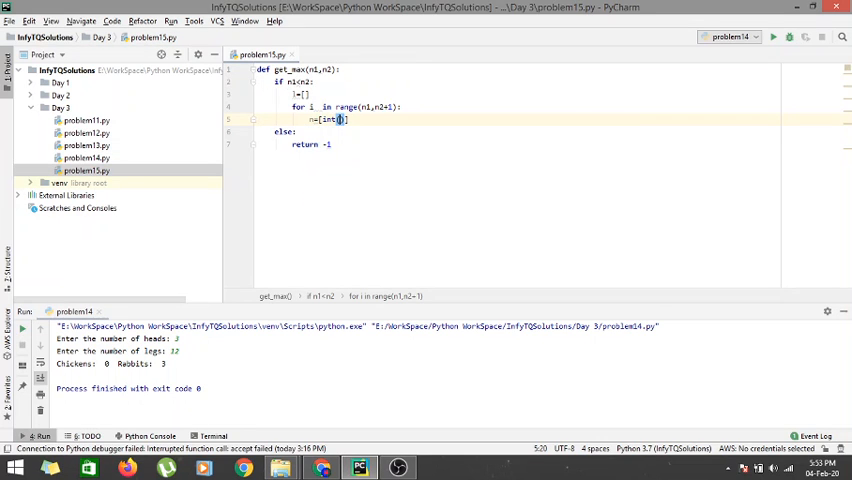
text(i))
text( for d in str)
text((t)
text())
Step: Clean up line 5 so it reads n=[int(d) for d in str(i)]
key(BackSpace)
key(BackSpace)
key(ctrl+space)
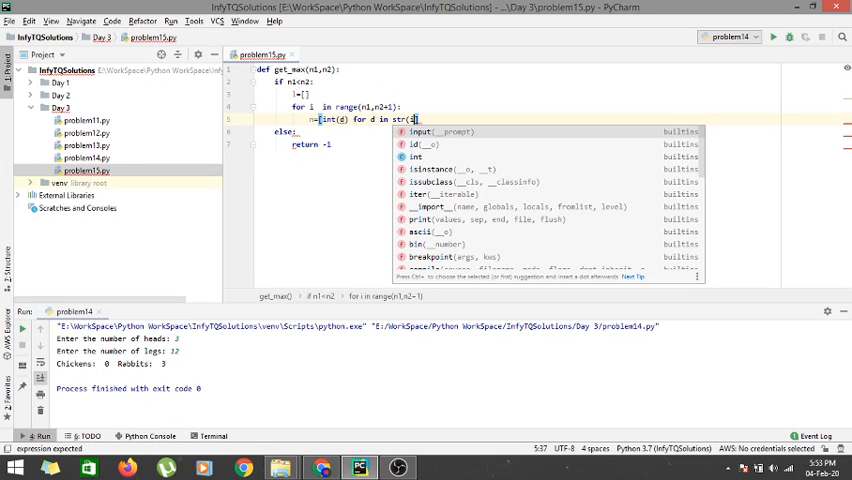
click(330, 119)
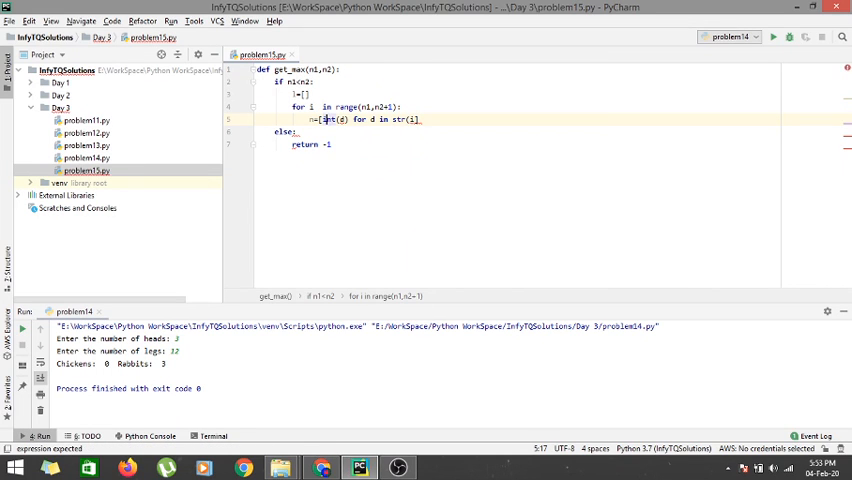
key(BackSpace)
key(BackSpace)
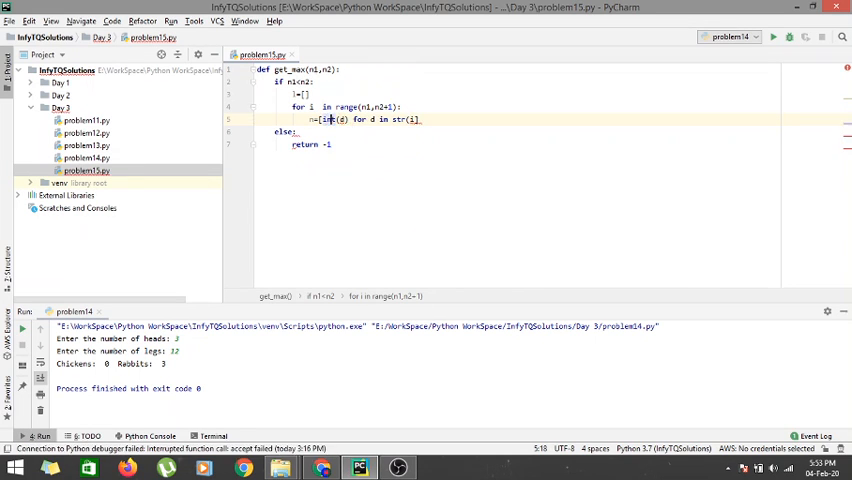
click(414, 119)
text(i)
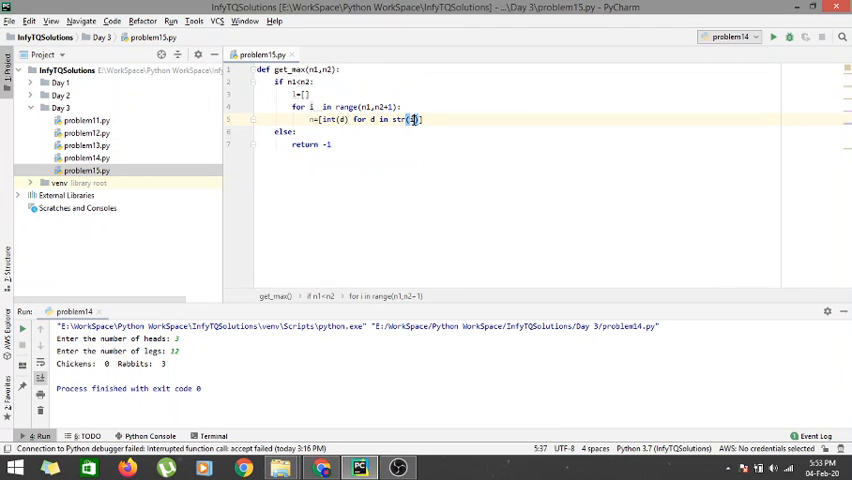
drag(413, 119, 321, 119)
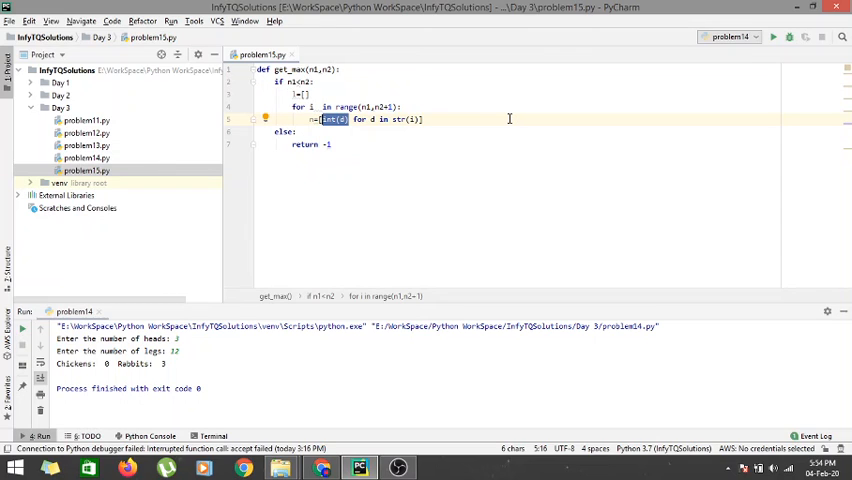
click(474, 123)
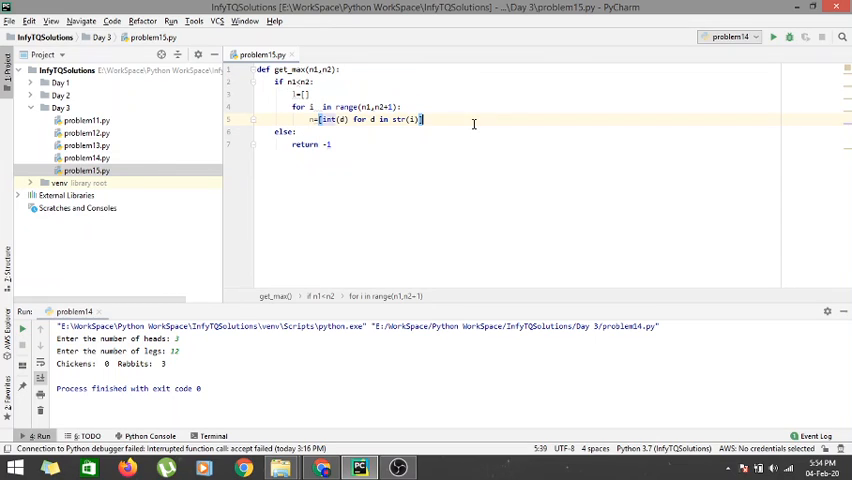
Step: Add if sum(n)%3==0 and len(n)==2 and i%5==0: with l.append(i), then dedent
key(Return)
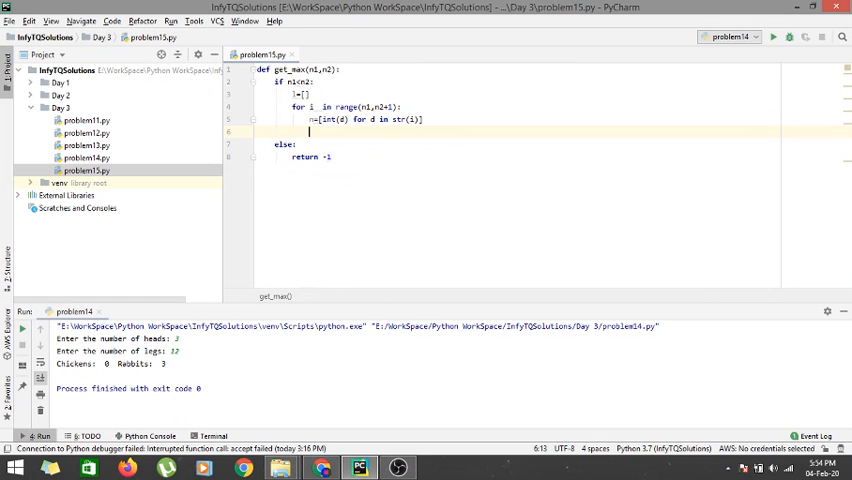
text(if sum)
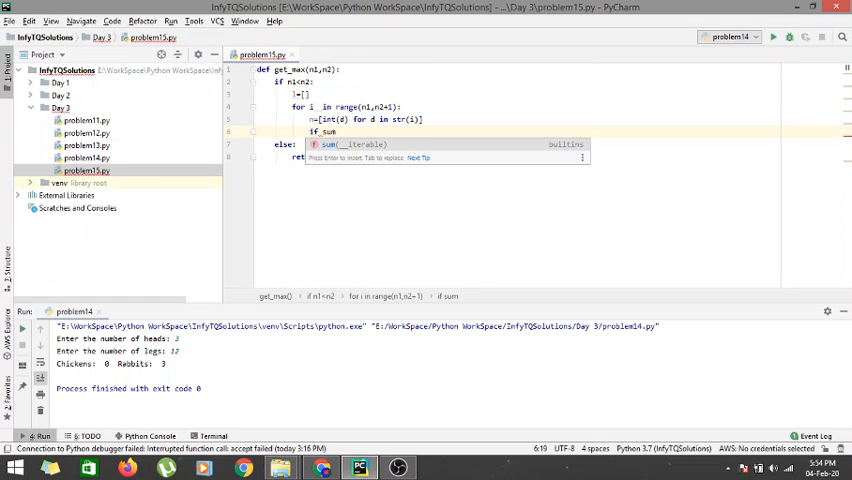
text(()
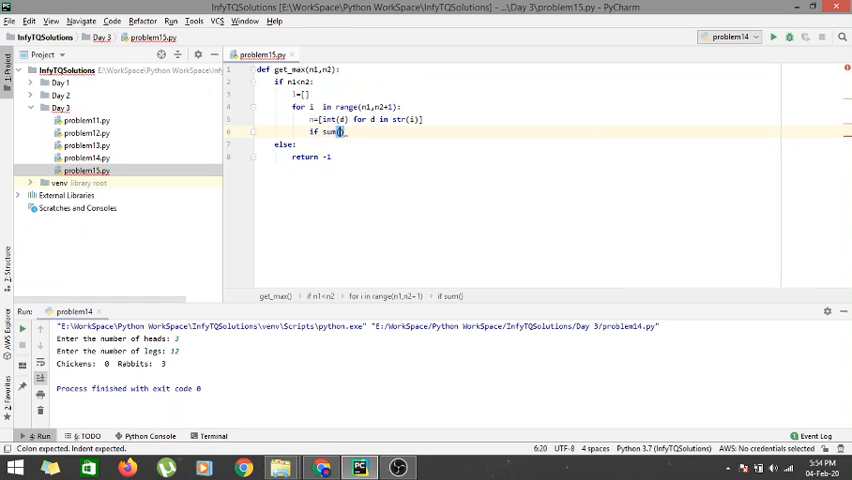
text(n))
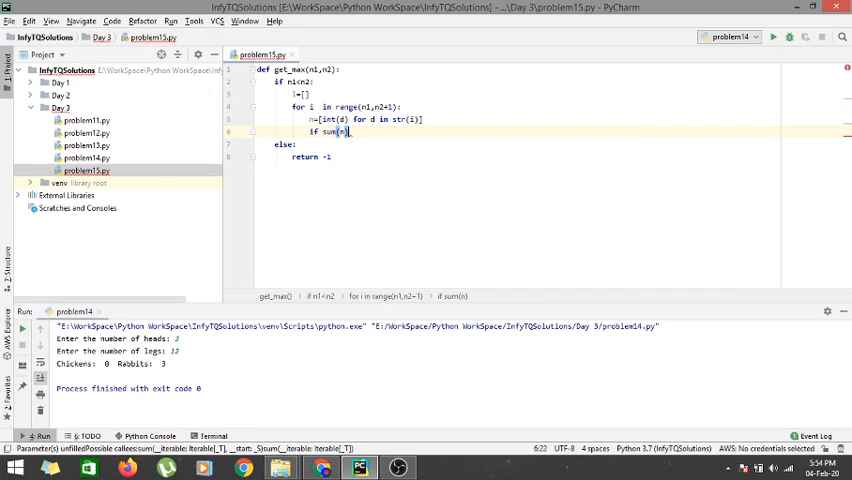
text(%3==0)
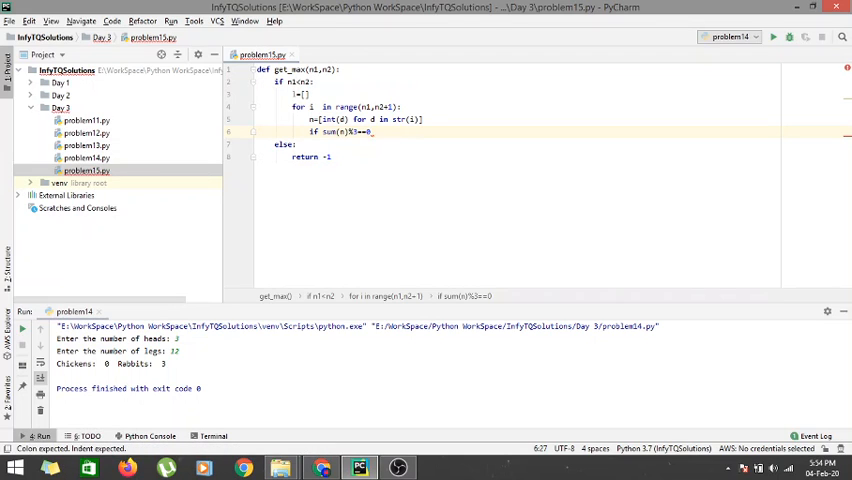
text( and len)
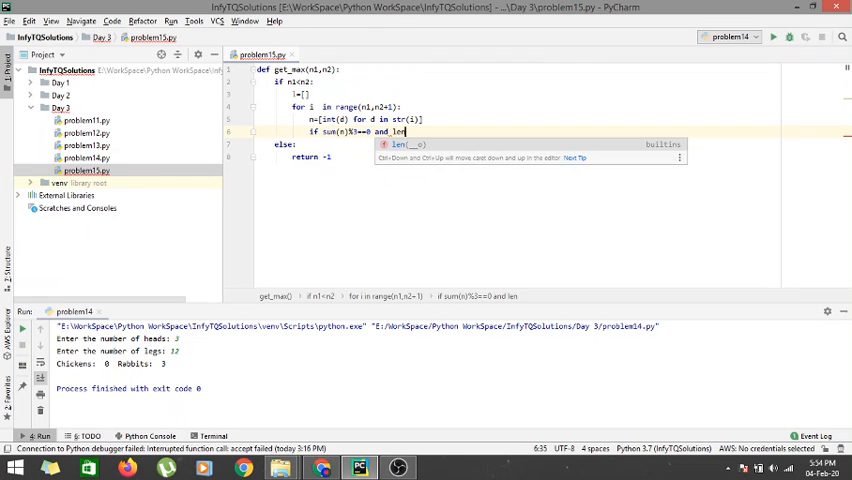
text((n)==)
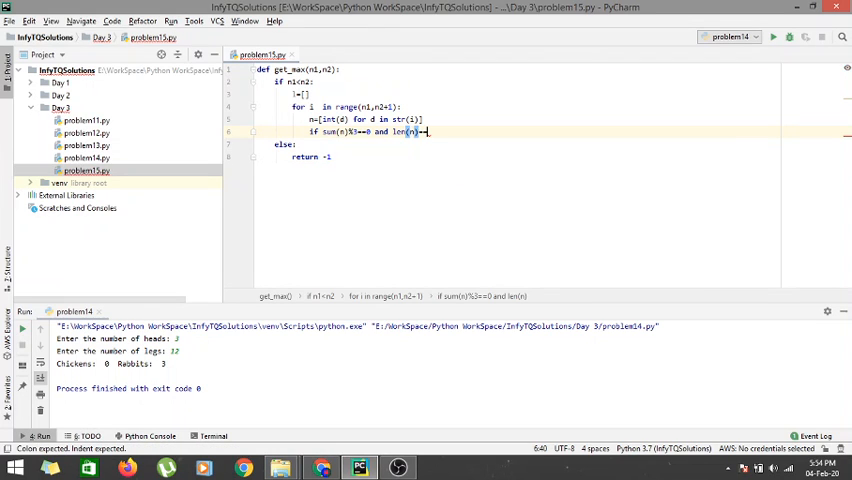
text(2)
text( and)
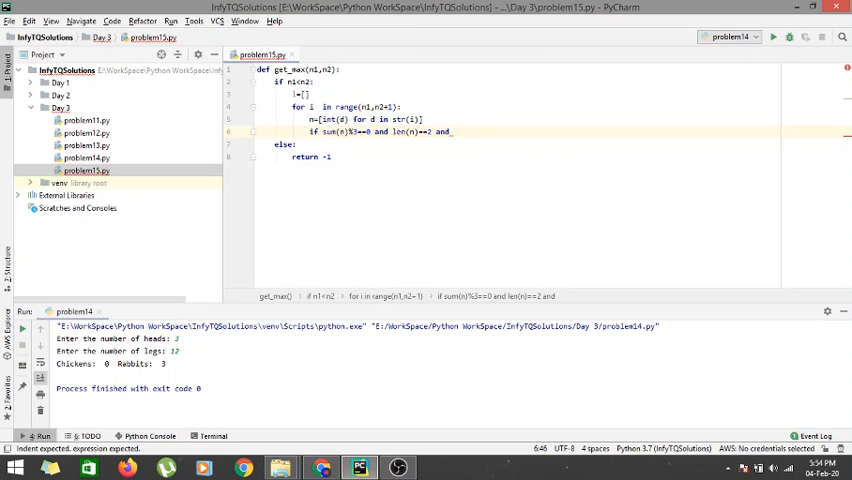
text(i)
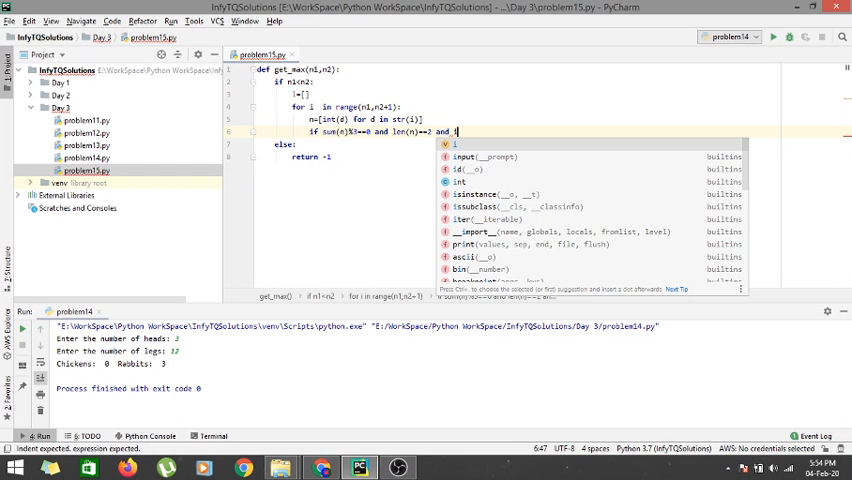
text(%5==0:)
key(Return)
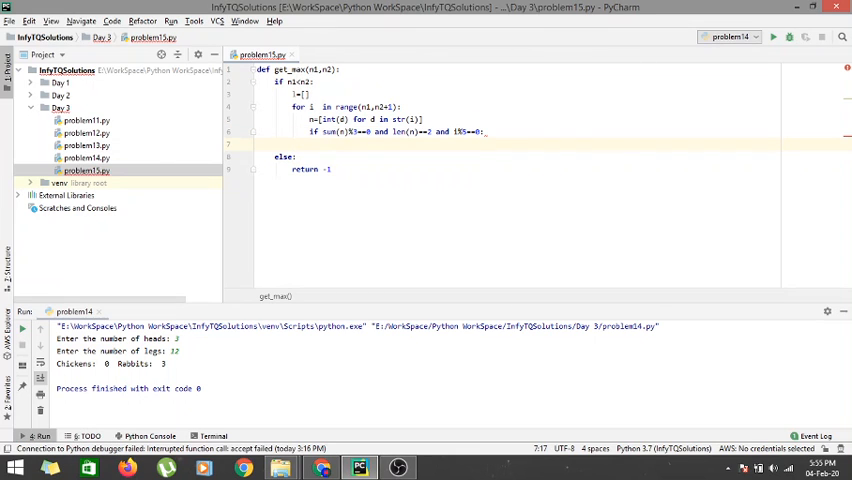
text(l.a)
key(Return)
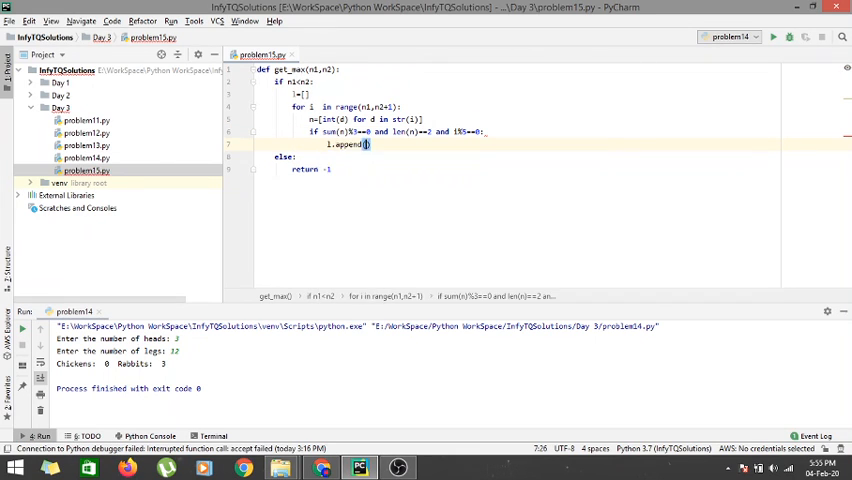
text(i))
key(Return)
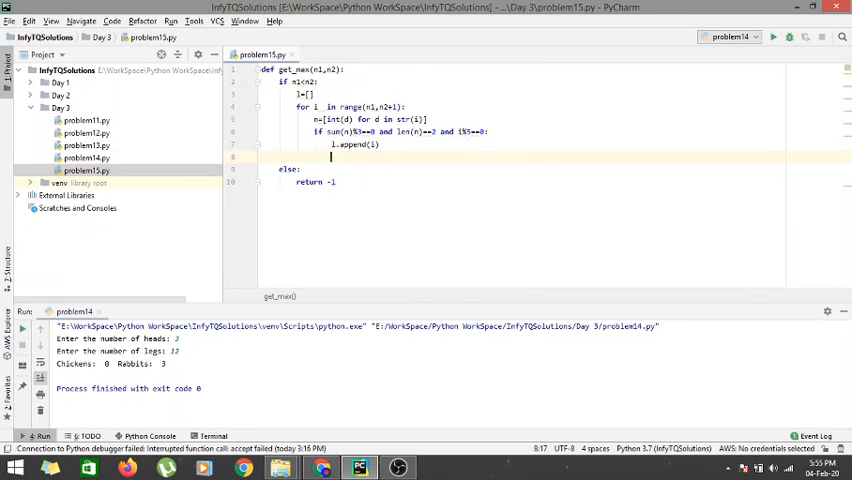
key(BackSpace)
key(BackSpace)
text(if len)
Step: Return max(l) when len(l) is non-zero, else -1, and leave blank lines below the function
key(Return)
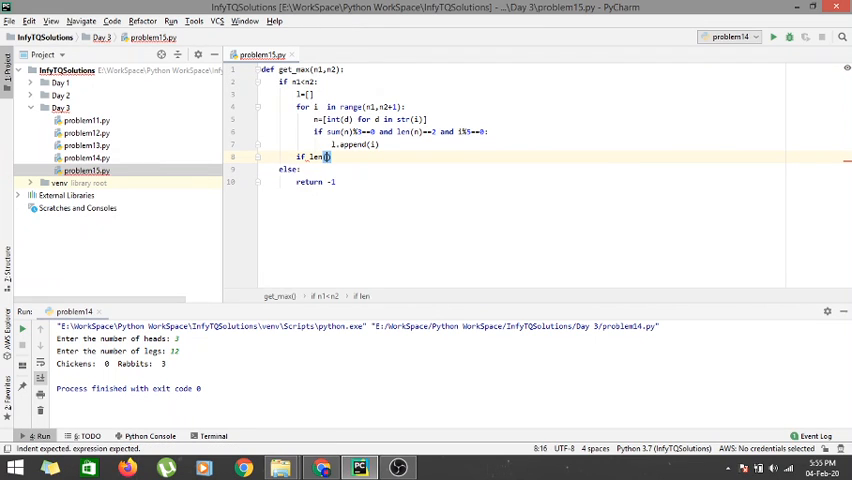
text(l)
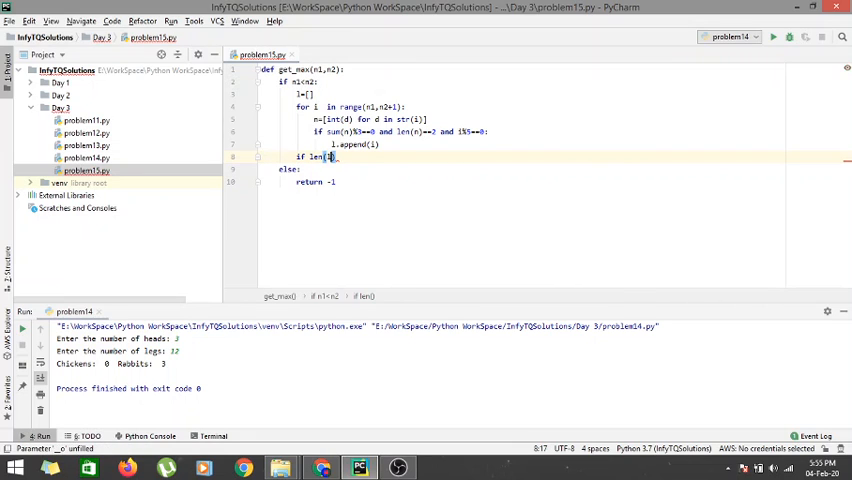
text()>0:)
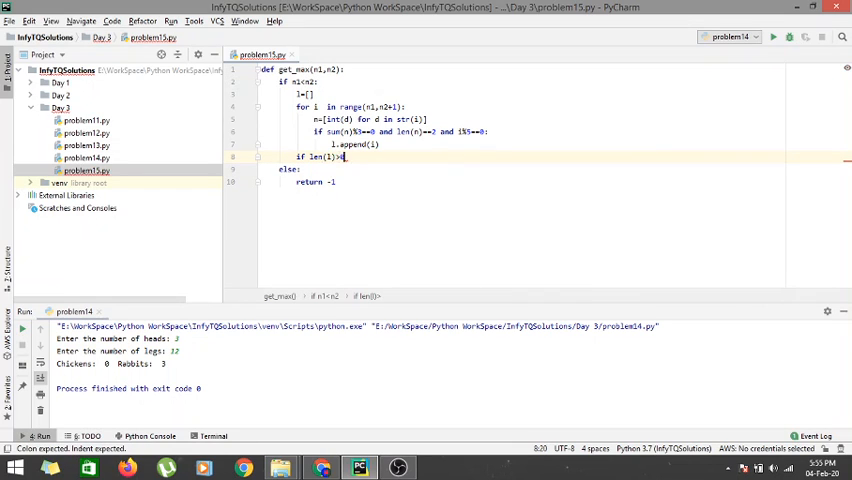
key(Return)
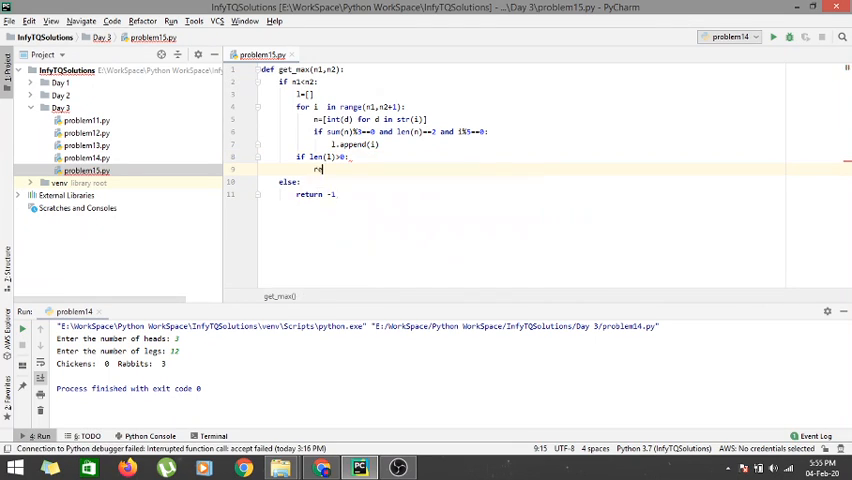
text(return max()
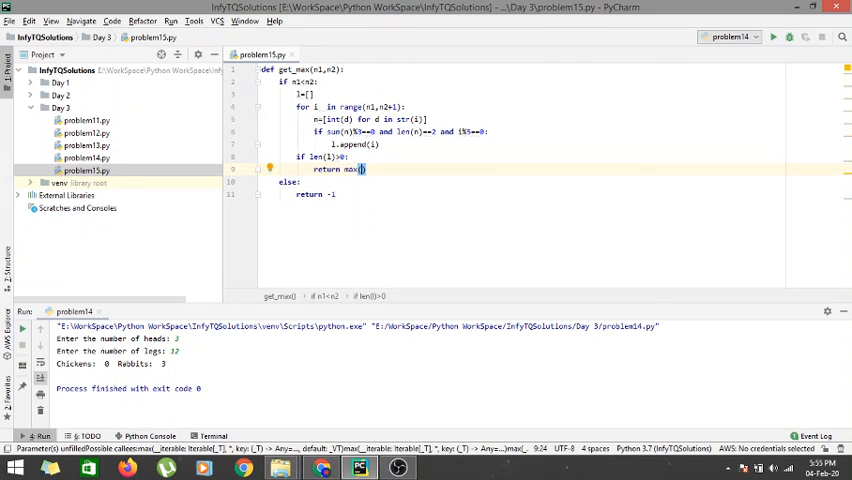
text(l))
key(Return)
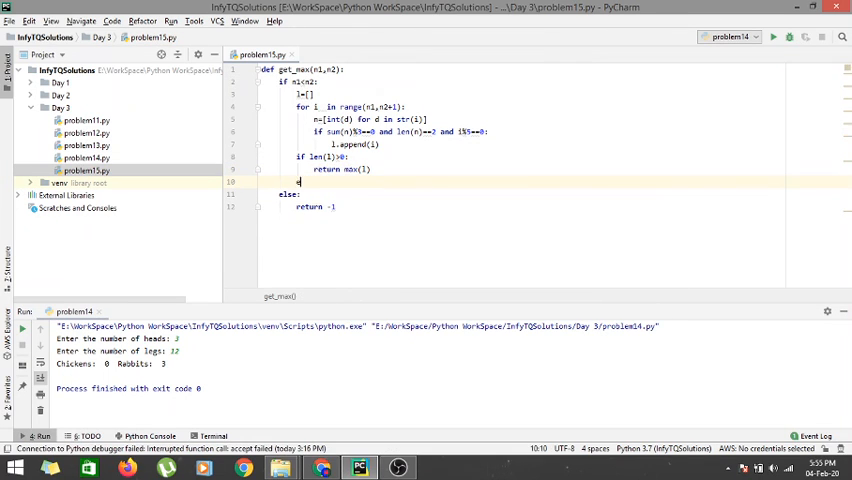
text(else:)
key(Return)
text(return -1)
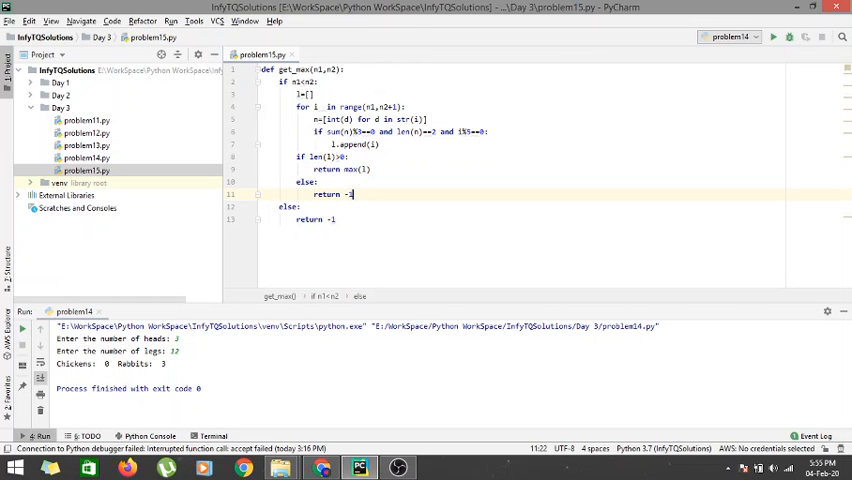
key(Down)
key(Down)
key(Return)
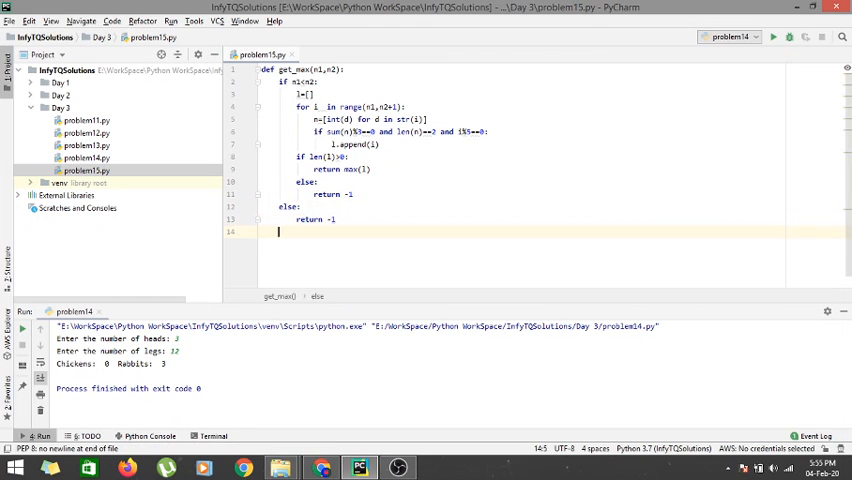
key(Return)
key(BackSpace)
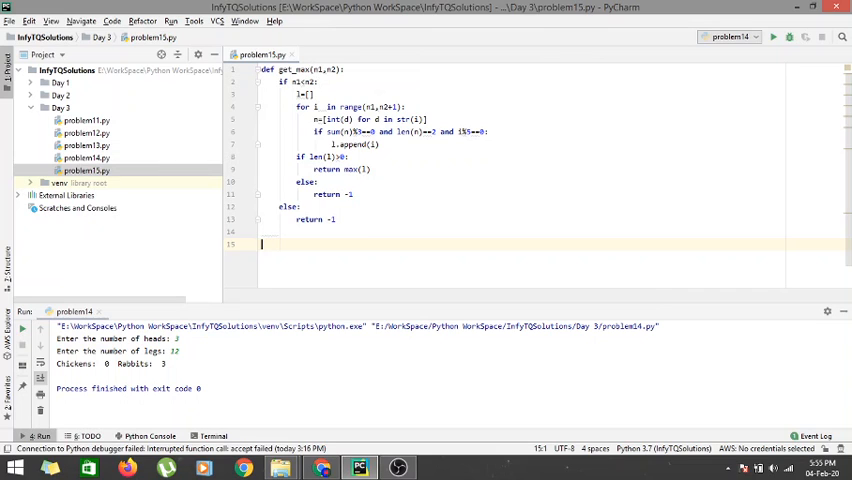
text(n)
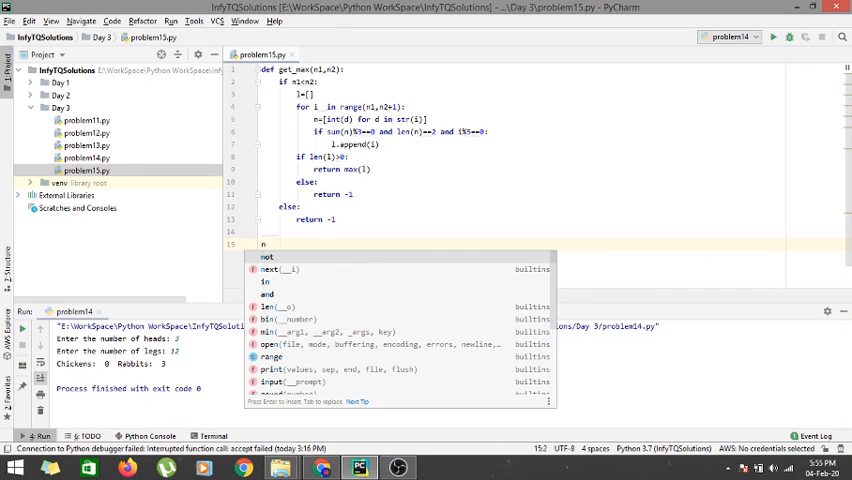
text(um1=)
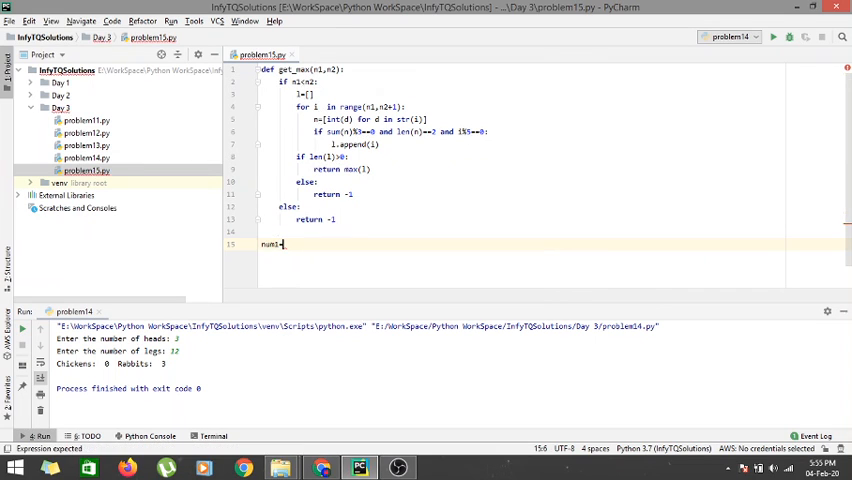
text(int()
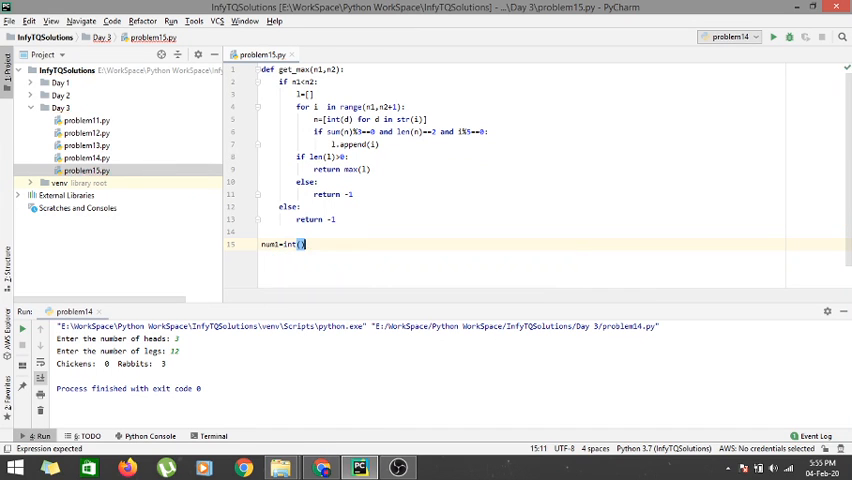
text(input("Enter the)
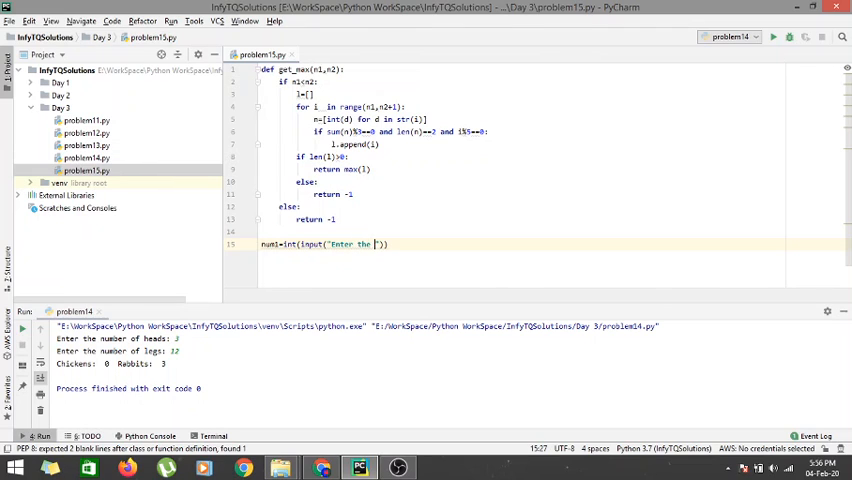
text(min)
text(imumnumber)
Step: Add num1=int(input("Enter the minimum number: ")) and start the next line
key(Left)
key(Left)
key(Left)
key(Right)
key(Right)
key(Right)
key(Right)
key(Right)
text(:)
key(End)
key(Return)
text(nu)
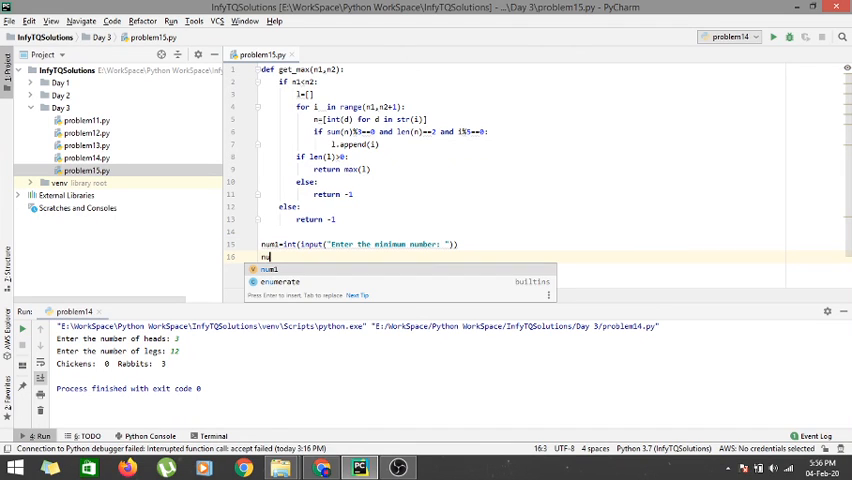
text(m2=)
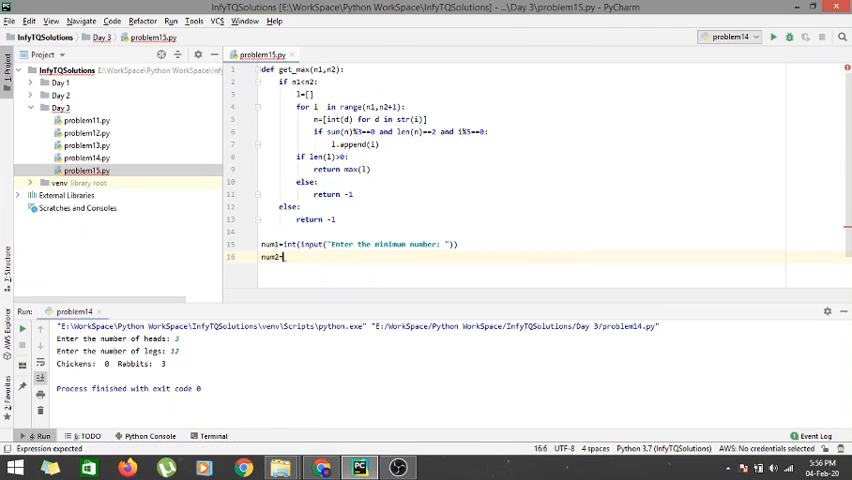
text(int()
Step: Add num2=int(input("Enter the maximum number: ")) and print(get_max(num1,num2))
key(Left)
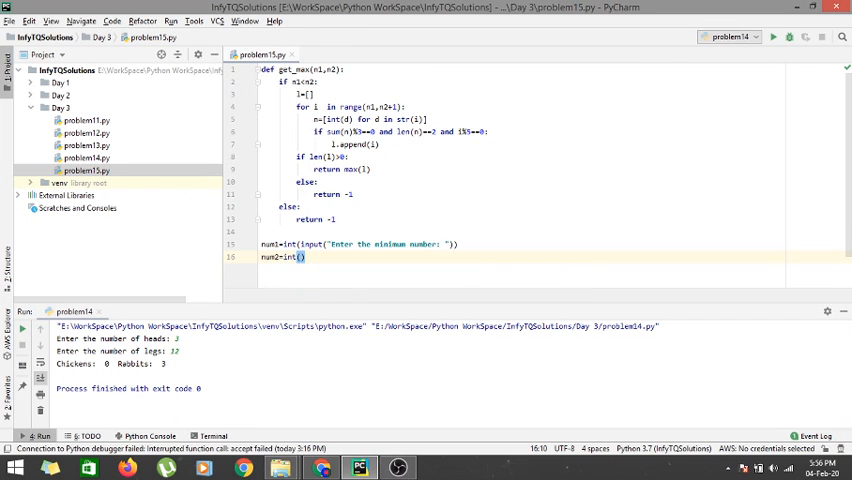
text(input()"Enter the maximum number:)
key(End)
key(Return)
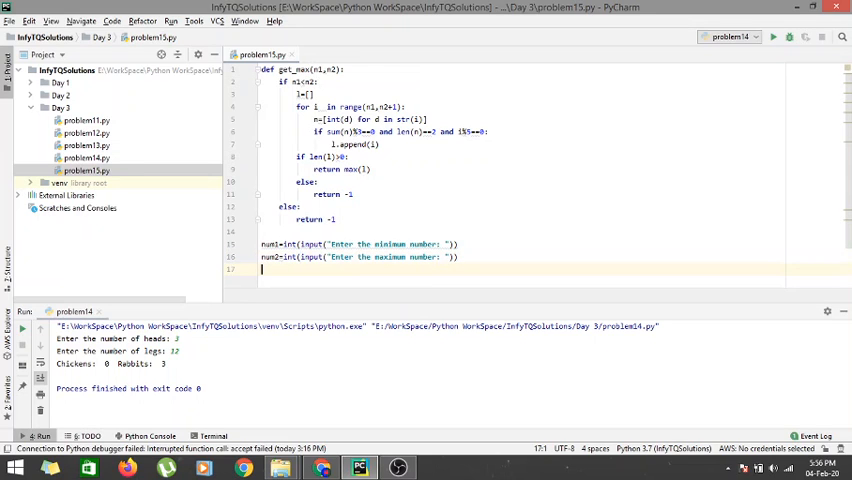
text(p)
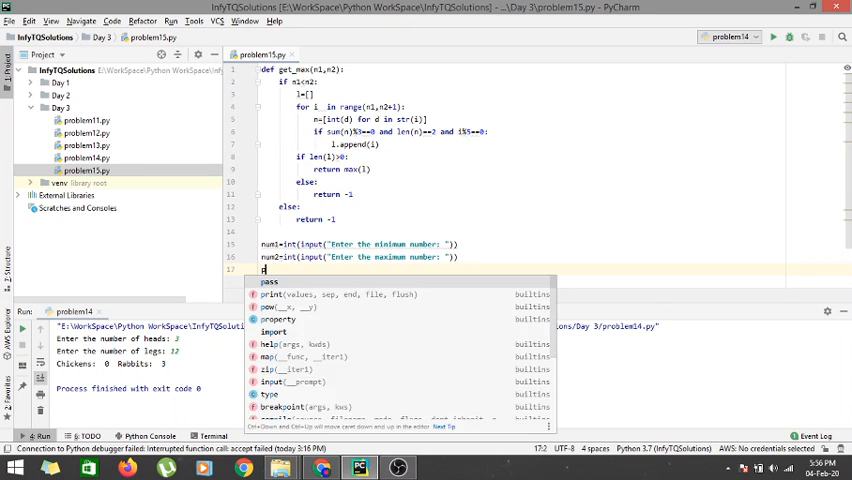
text(ri)
key(Return)
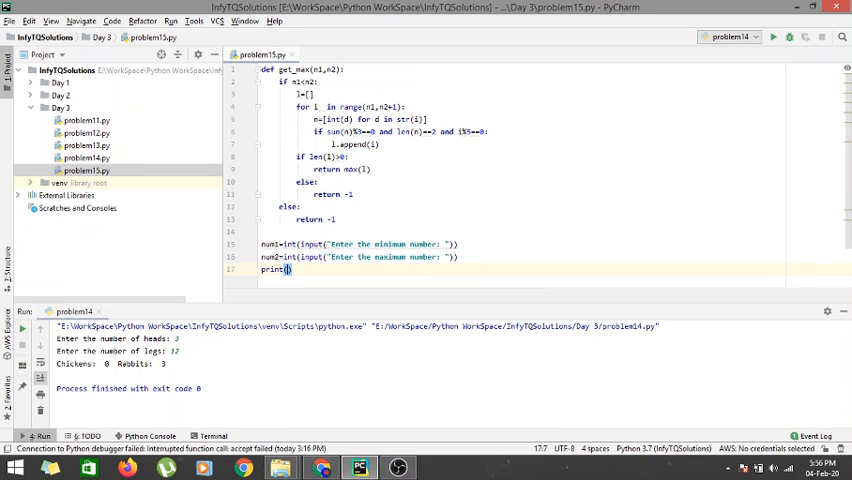
text(get)
key(Return)
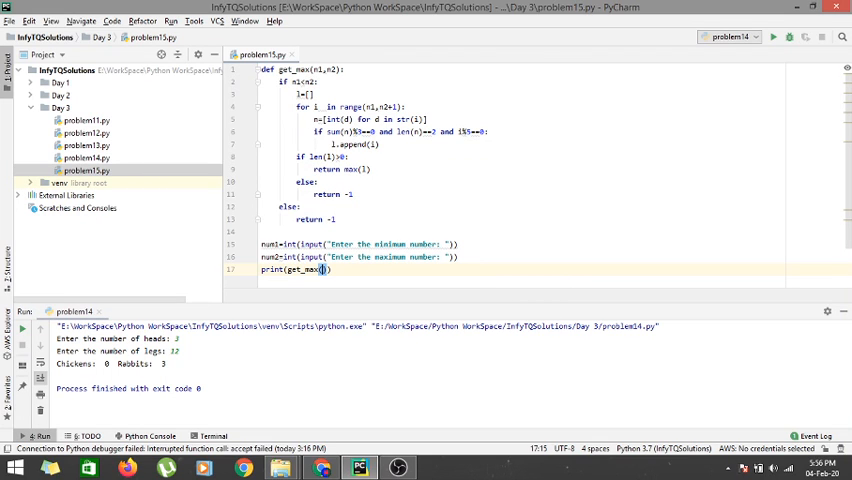
text(num1)
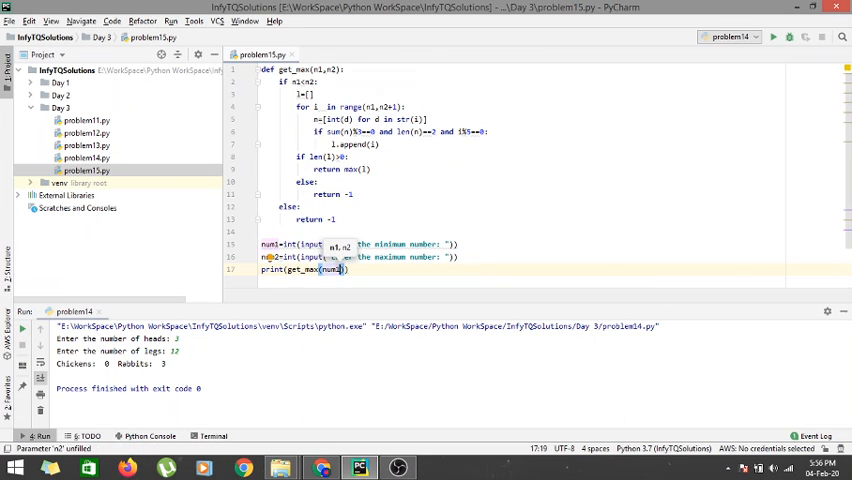
text(,num2))
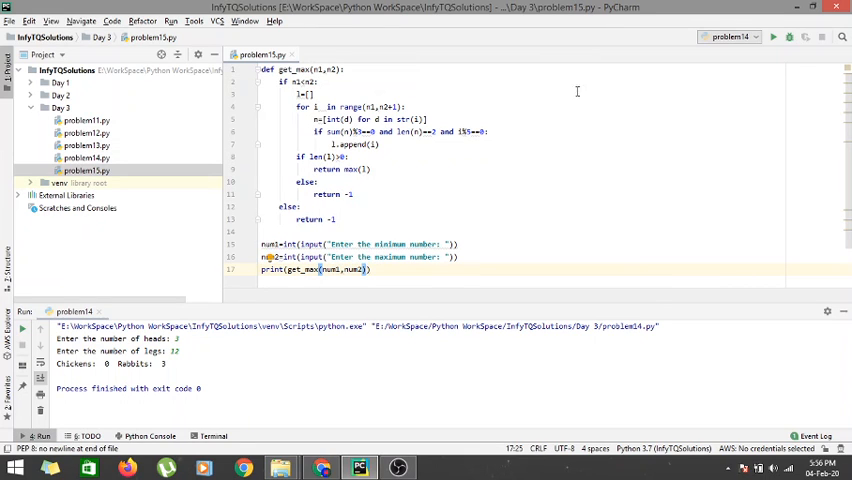
Step: Run problem15 with minimum 3 and maximum 10, printing -1
right_click(588, 137)
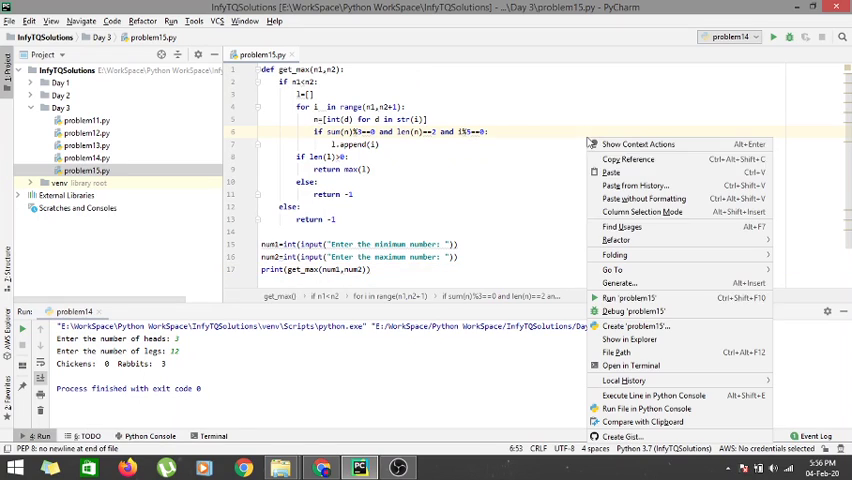
click(628, 298)
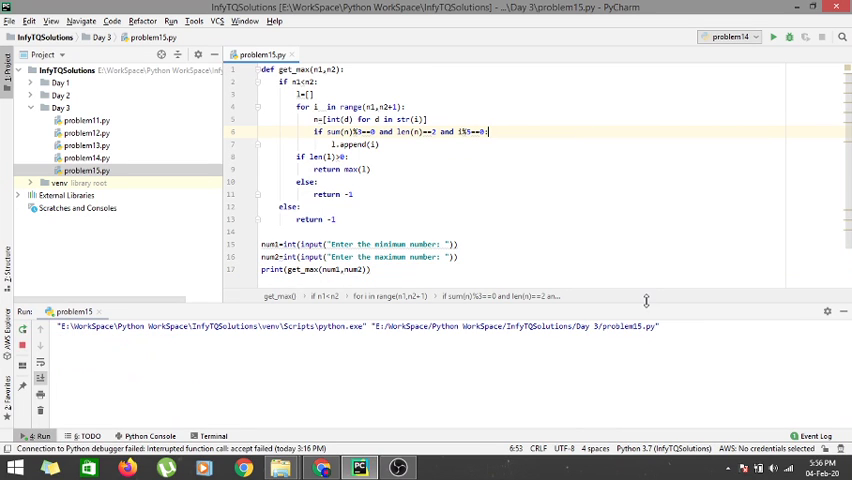
click(314, 344)
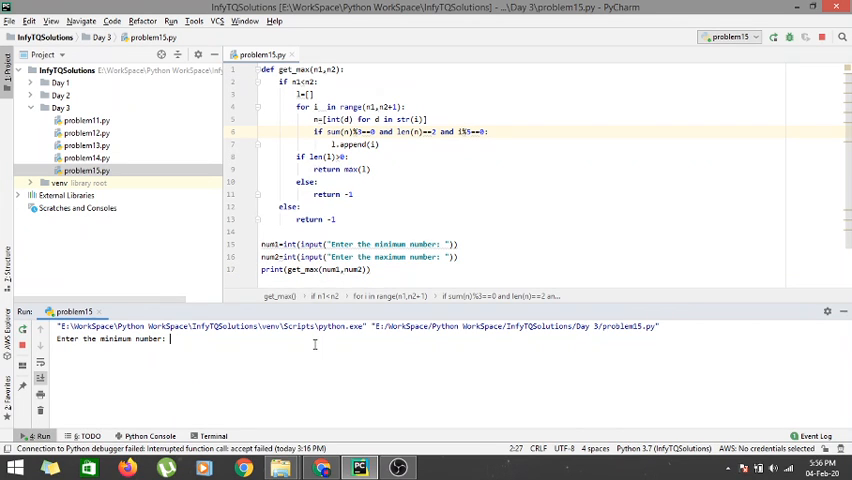
text(1)
key(Return)
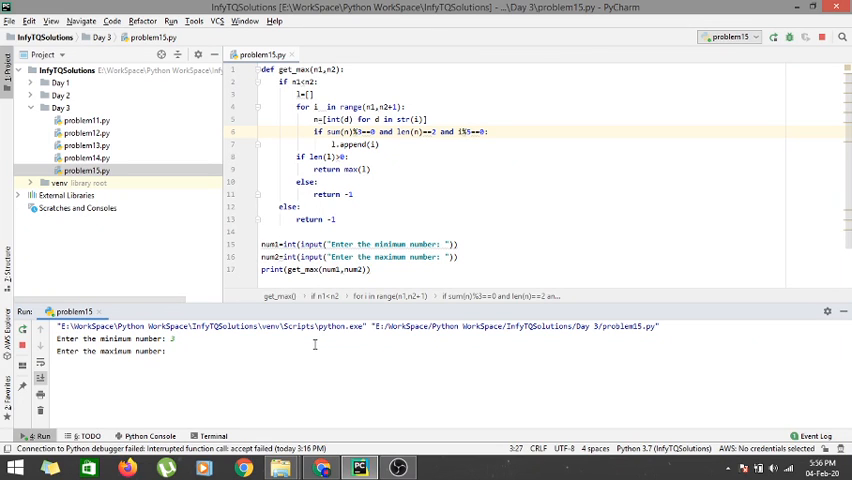
text(170)
key(Return)
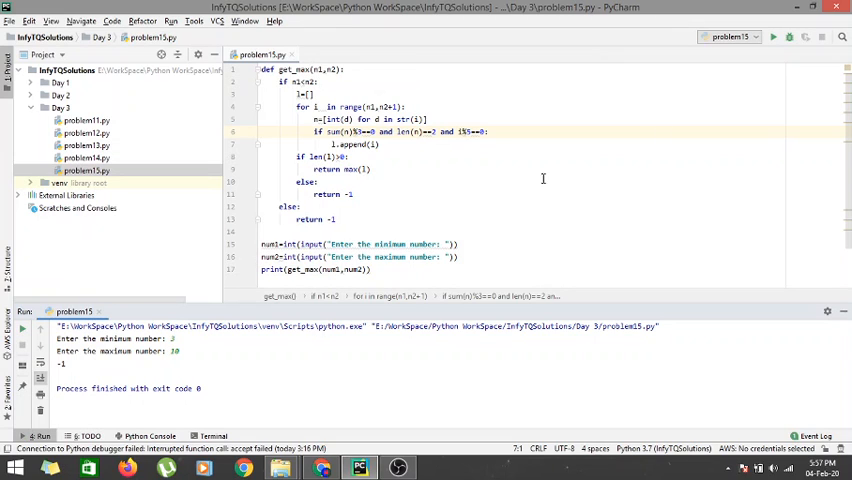
Step: Rerun problem15 with minimum 15 and maximum 25, printing 15
click(775, 37)
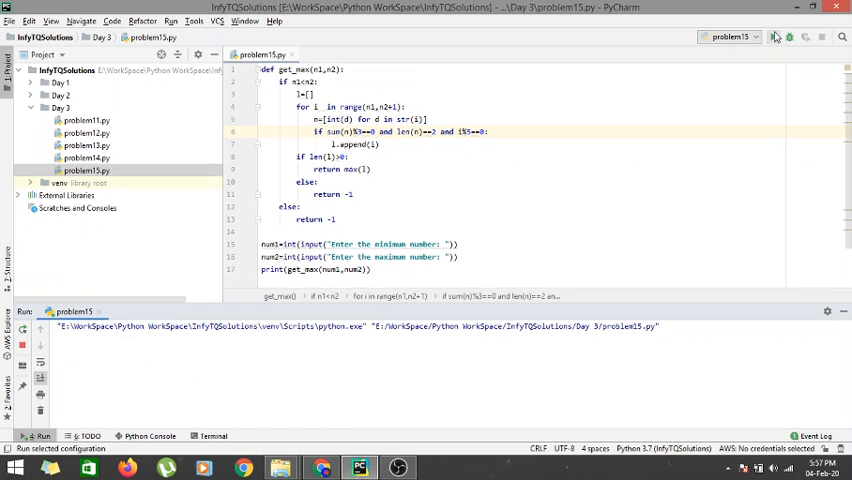
click(297, 351)
text(35)
key(Return)
text(25)
key(Return)
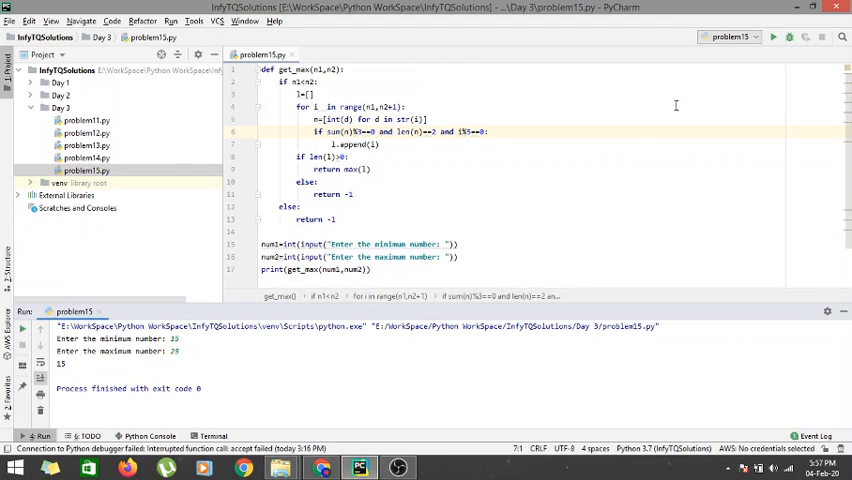
Step: Rerun problem15 with minimum 15 and maximum 32, printing 30, then switch to OBS
click(773, 39)
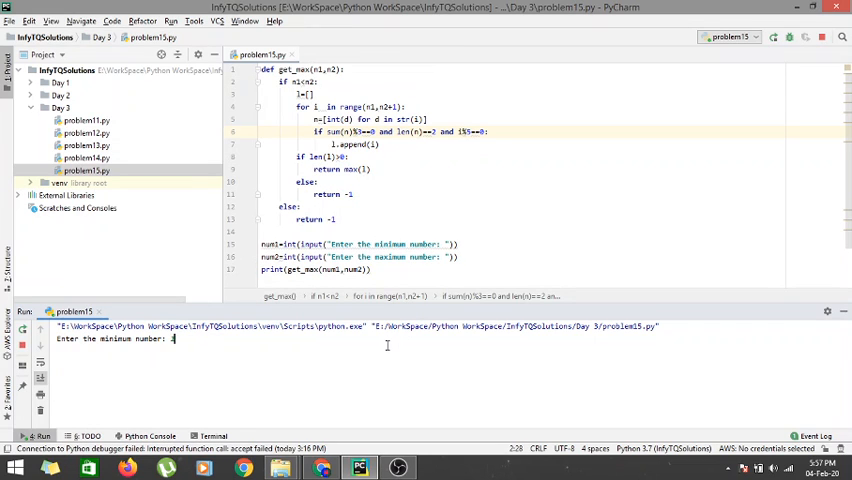
text(5)
key(Return)
text(302)
key(Return)
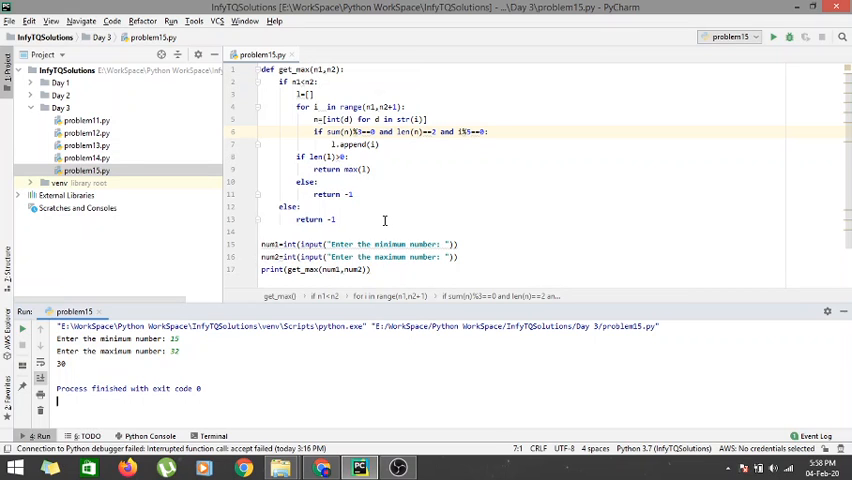
click(415, 470)
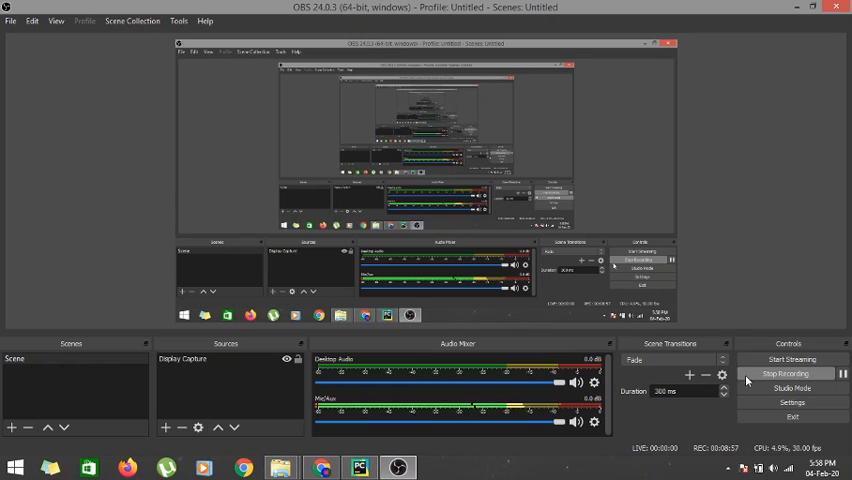